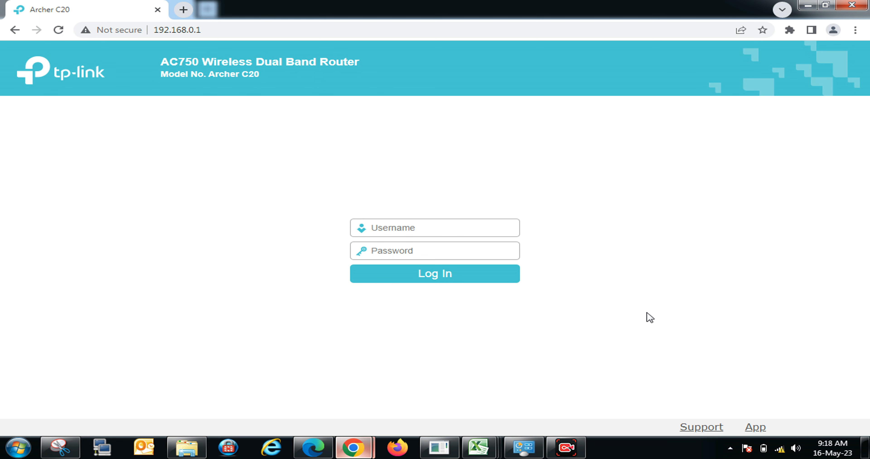
- Check in the available wireless networks that the computer is connected to Sweet Home
{"action": "left_click", "coordinate": [780, 449]}
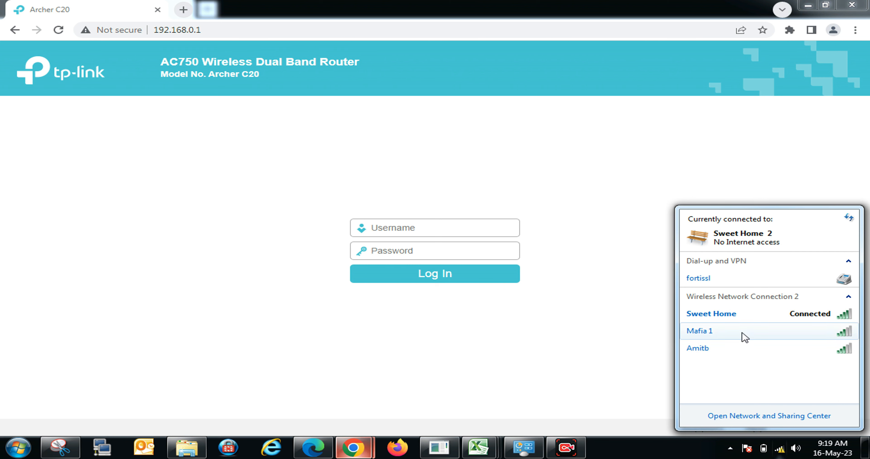
{"action": "left_click", "coordinate": [773, 316]}
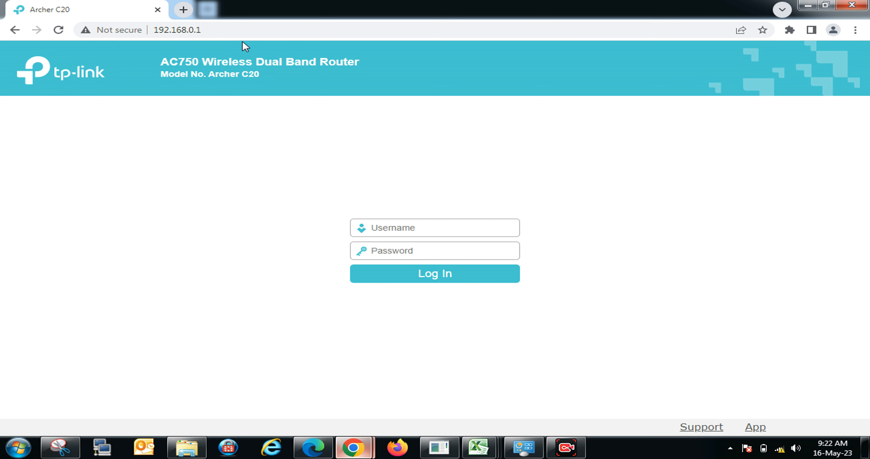
- Compare the router login page at 192.168.0.1 with the tplinkwifi.net page in Microsoft Edge, and return to Chrome
{"action": "left_click", "coordinate": [229, 27]}
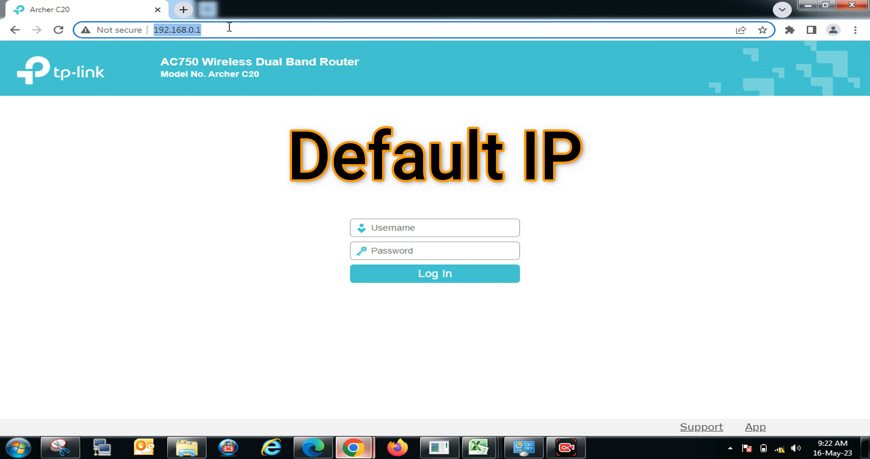
{"action": "mouse_move", "coordinate": [313, 447]}
{"action": "left_click", "coordinate": [287, 369]}
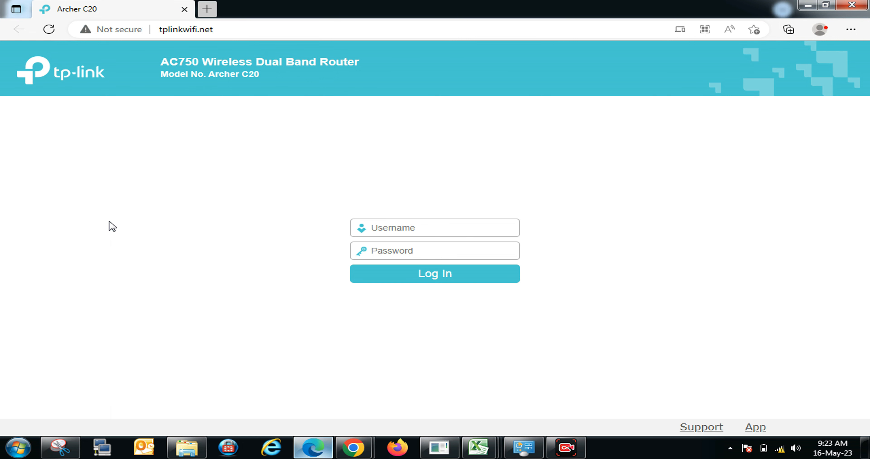
{"action": "mouse_move", "coordinate": [353, 447]}
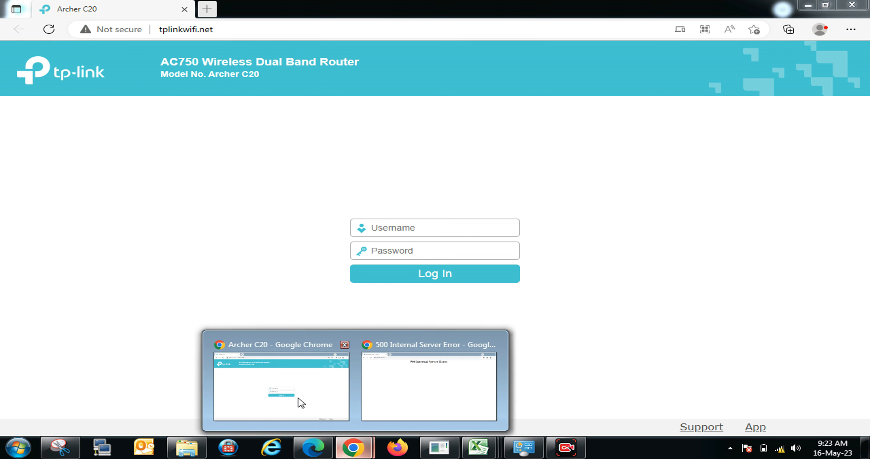
{"action": "left_click", "coordinate": [297, 401]}
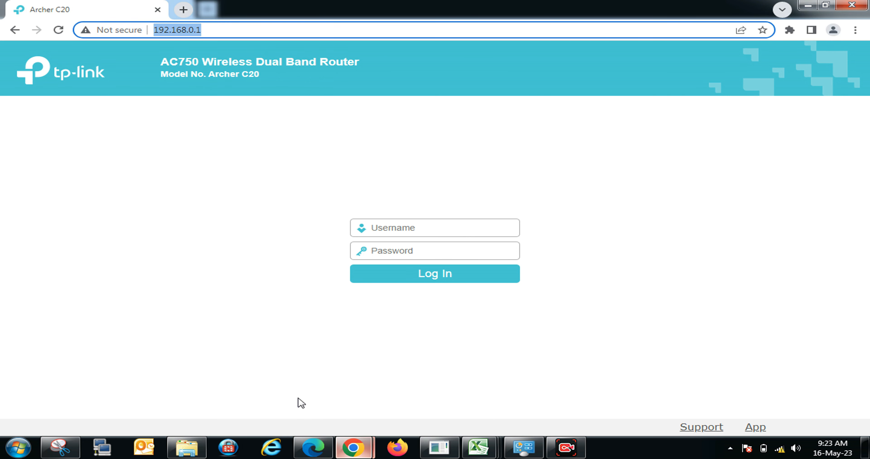
{"action": "left_click", "coordinate": [282, 360]}
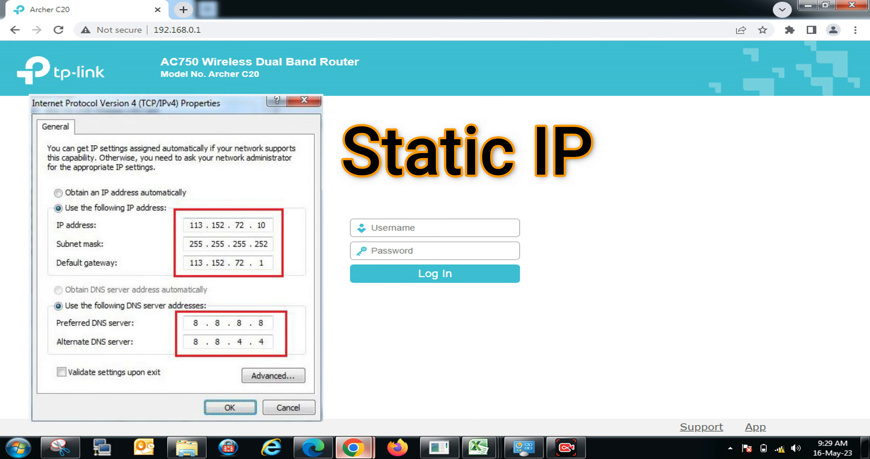
- Open the Internet Protocol Version 4 (TCP/IPv4) properties of the Wireless Network Connection 2 adapter
{"action": "left_click", "coordinate": [779, 448]}
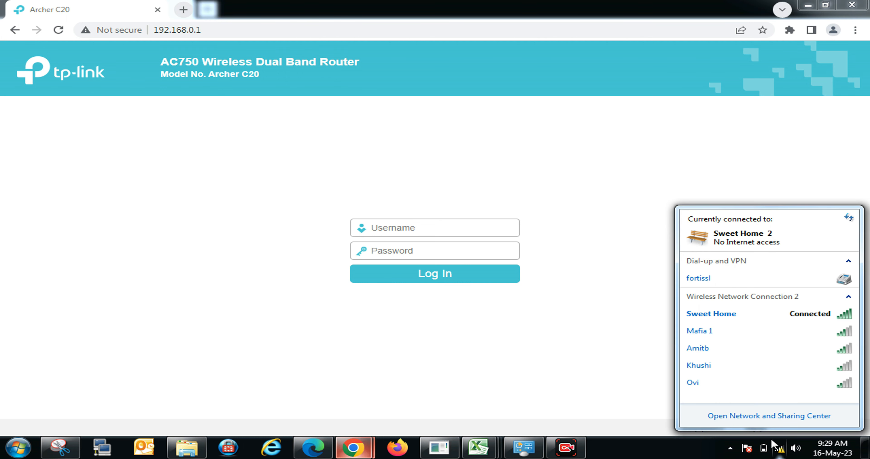
{"action": "left_click", "coordinate": [758, 418]}
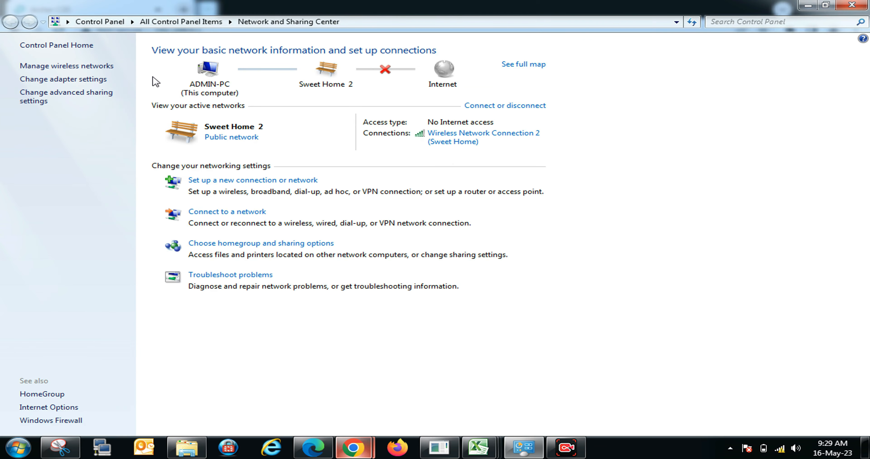
{"action": "left_click", "coordinate": [93, 80]}
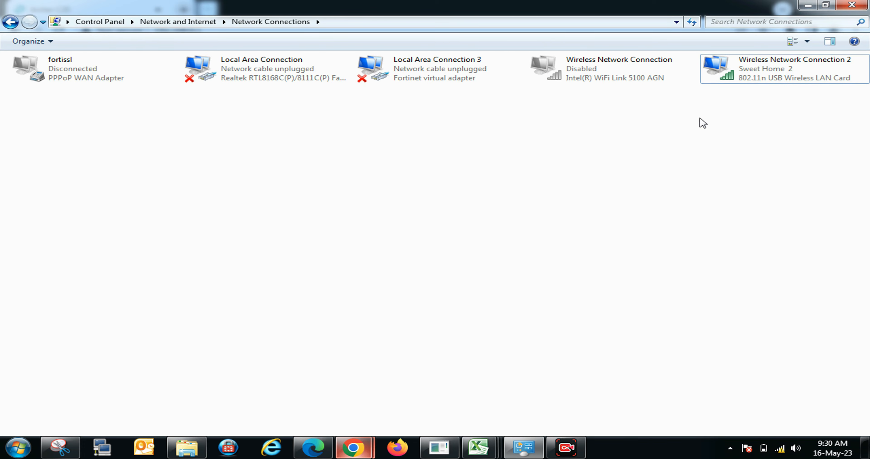
{"action": "left_click", "coordinate": [743, 78]}
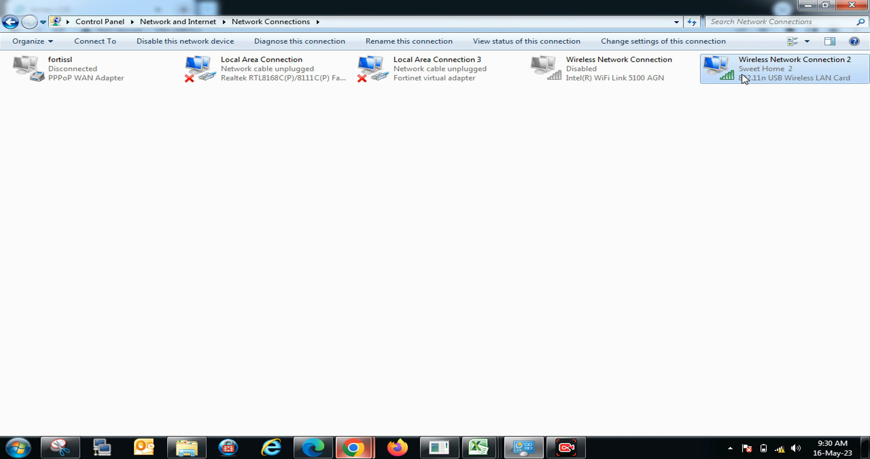
{"action": "right_click", "coordinate": [744, 79]}
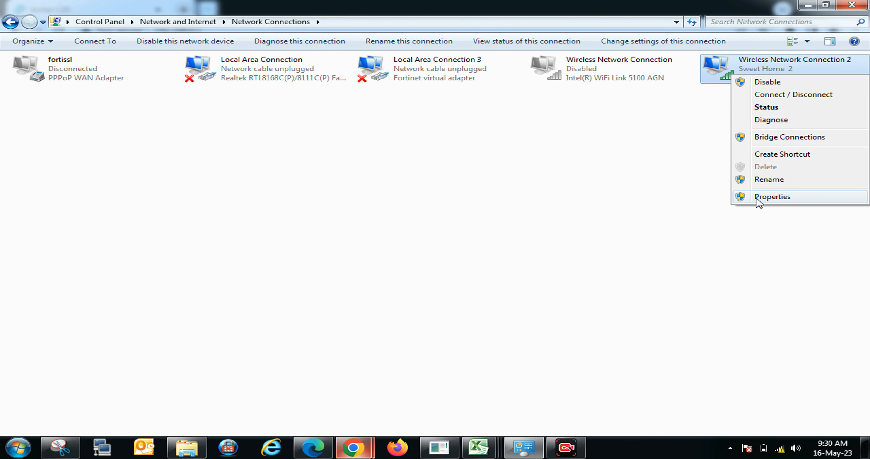
{"action": "left_click", "coordinate": [758, 199]}
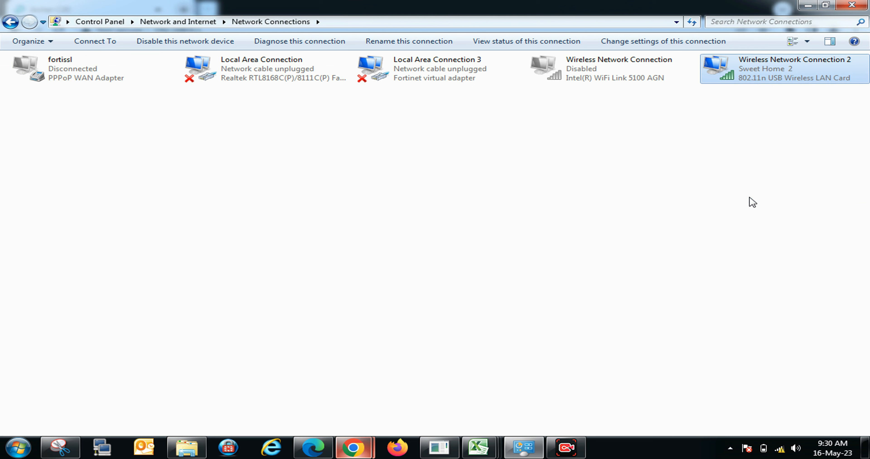
{"action": "left_click", "coordinate": [121, 192]}
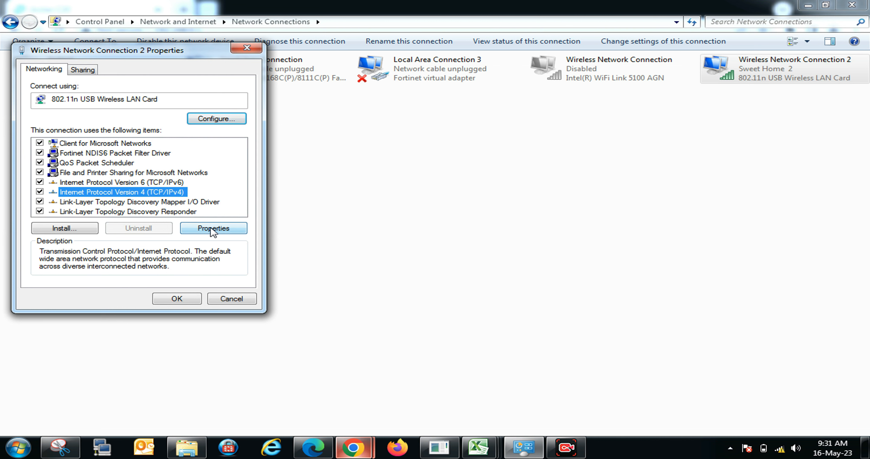
{"action": "left_click", "coordinate": [212, 229]}
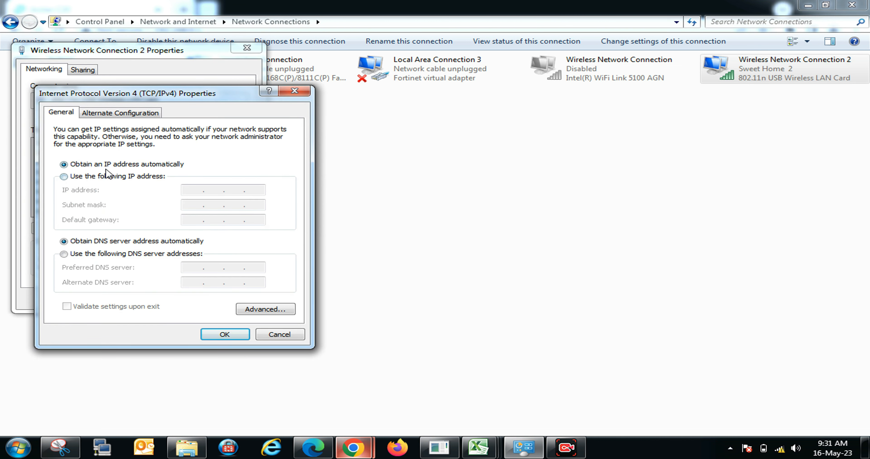
{"action": "left_click", "coordinate": [63, 176]}
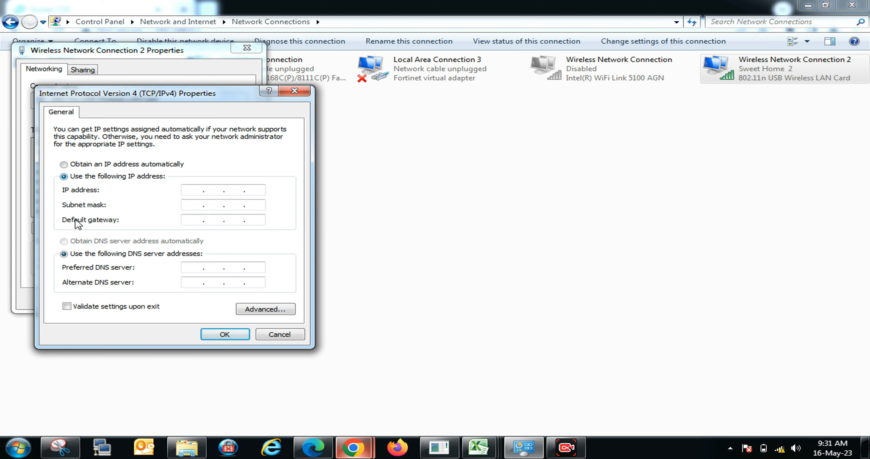
{"action": "left_click", "coordinate": [200, 190]}
{"action": "left_click", "coordinate": [244, 223]}
{"action": "left_click", "coordinate": [213, 219]}
- Set the IPv4 properties to obtain both the IP address and the DNS server address automatically, and accept the settings
{"action": "left_click", "coordinate": [64, 164]}
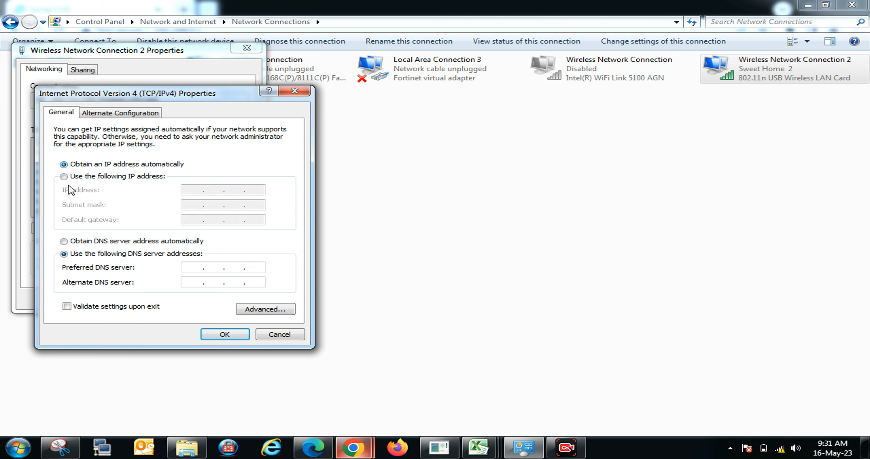
{"action": "left_click", "coordinate": [64, 241]}
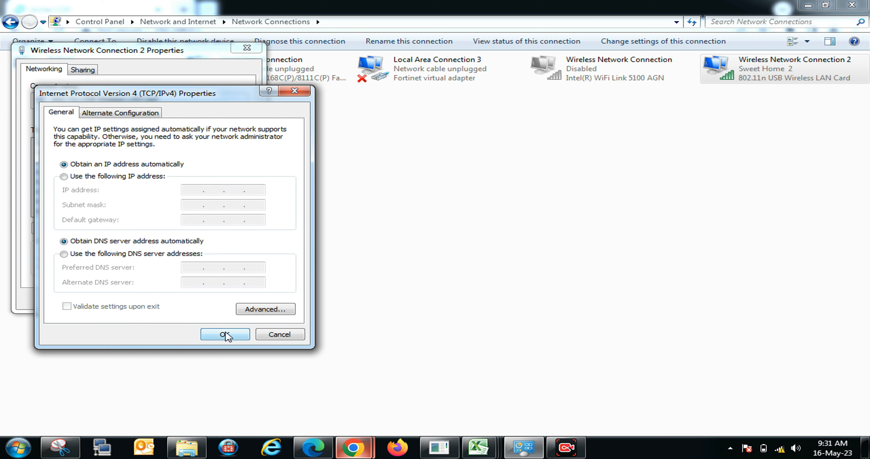
{"action": "left_click", "coordinate": [225, 334]}
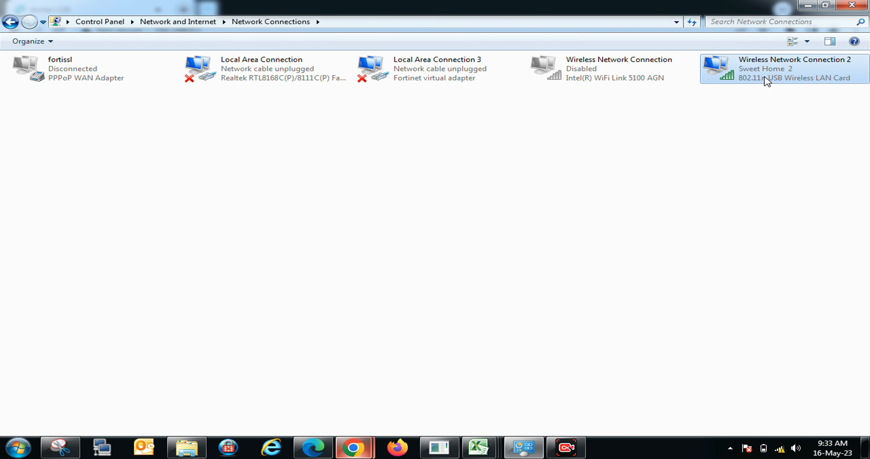
- Disable the Wireless Network Connection 2 adapter and enable it again
{"action": "left_click", "coordinate": [767, 81]}
{"action": "right_click", "coordinate": [766, 80]}
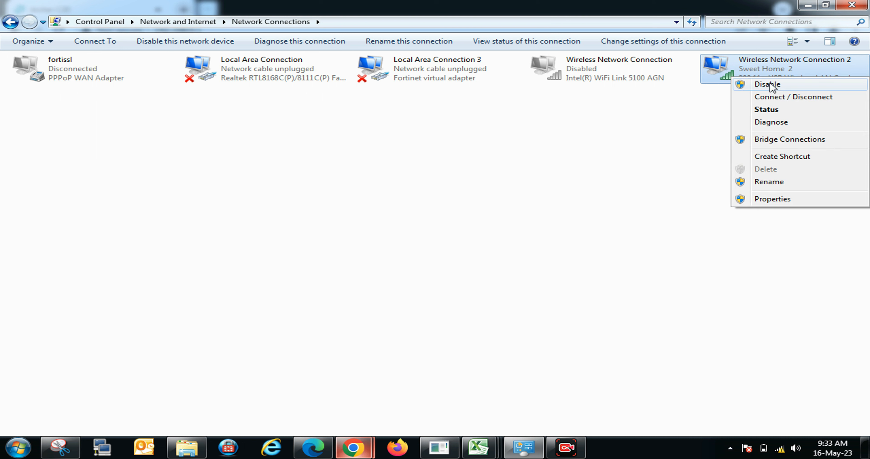
{"action": "left_click", "coordinate": [771, 84]}
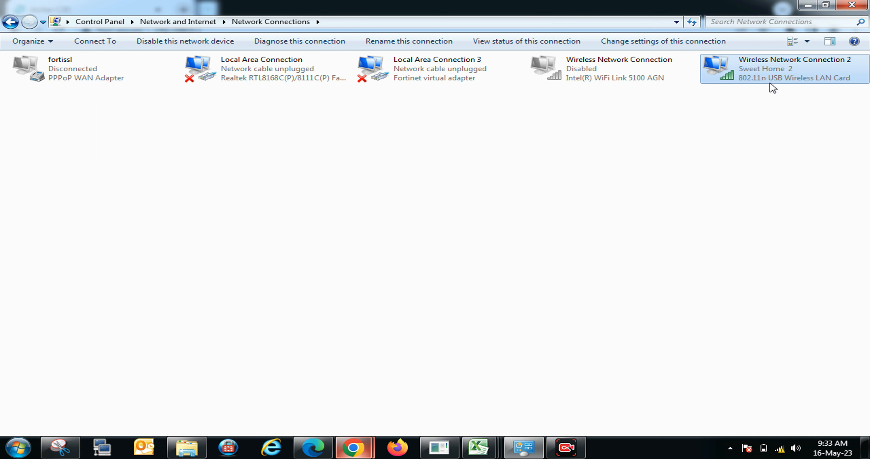
{"action": "right_click", "coordinate": [784, 71]}
{"action": "left_click", "coordinate": [790, 78]}
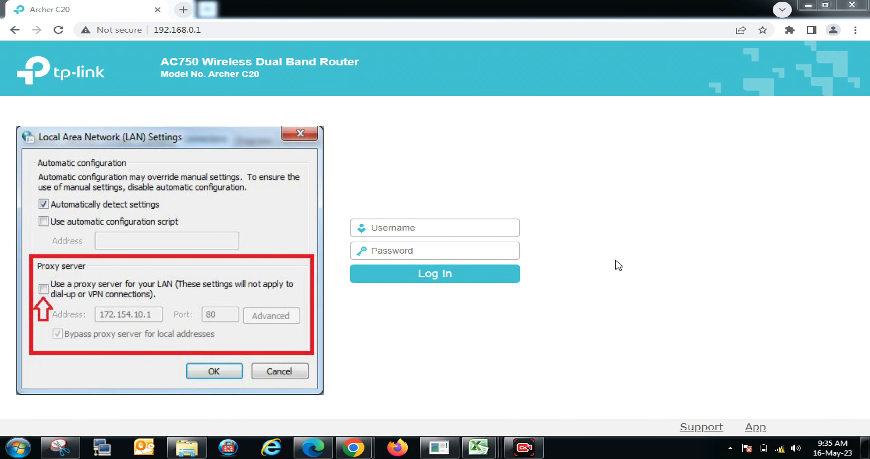
- Open the LAN settings in the computer's Internet Options and make sure the proxy server for the LAN is turned off
{"action": "mouse_move", "coordinate": [780, 452]}
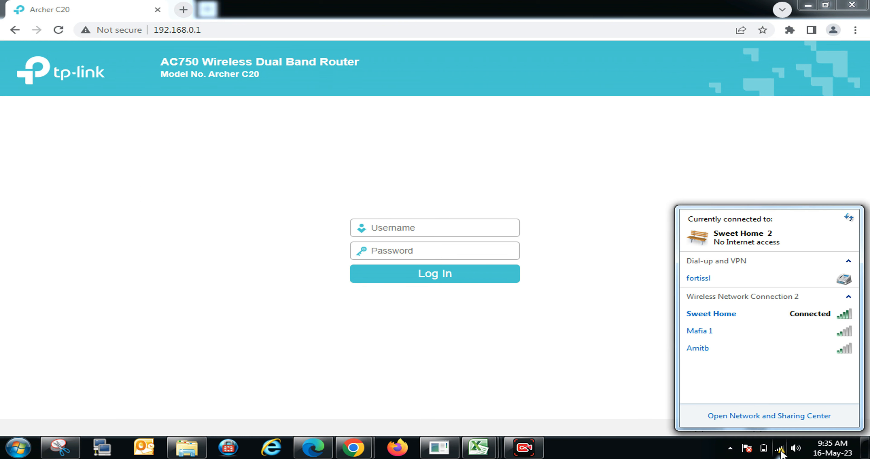
{"action": "left_click", "coordinate": [774, 418]}
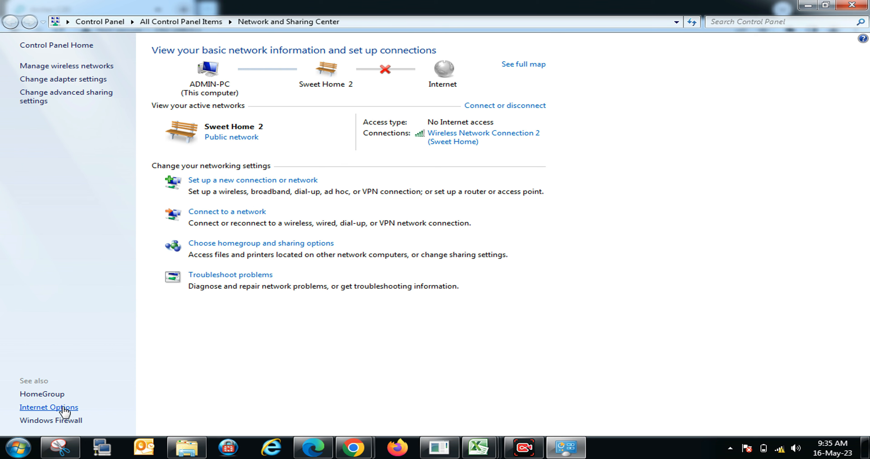
{"action": "left_click", "coordinate": [64, 409]}
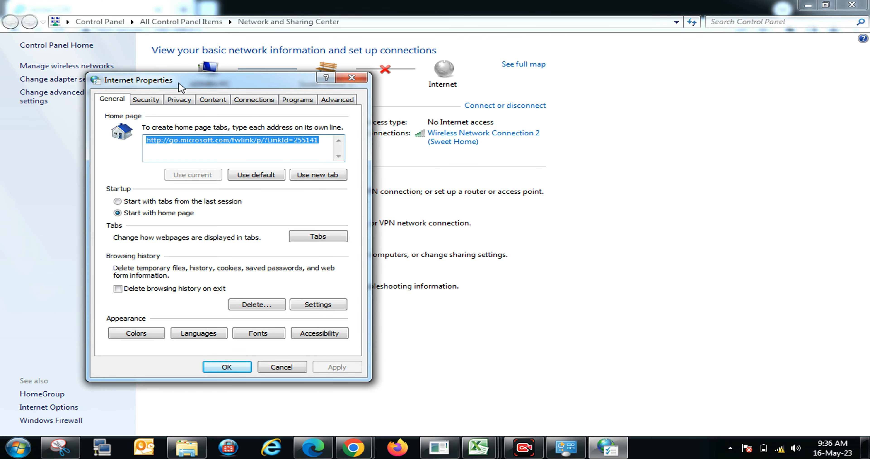
{"action": "left_click", "coordinate": [257, 105]}
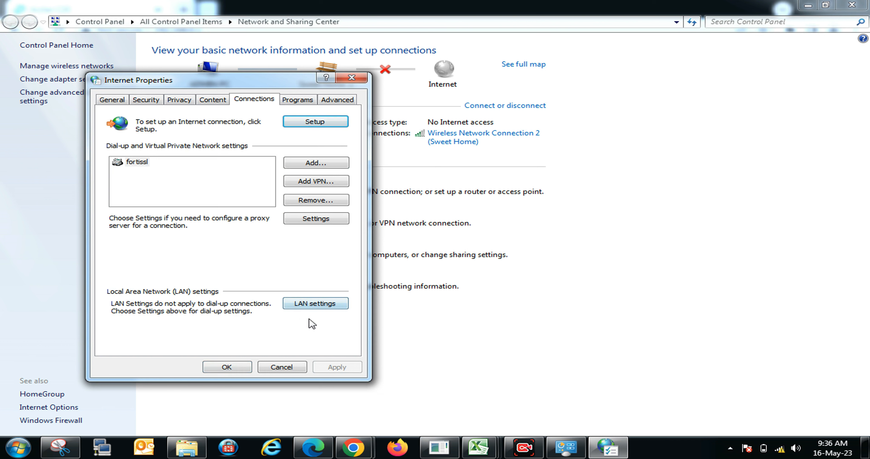
{"action": "left_click", "coordinate": [306, 304]}
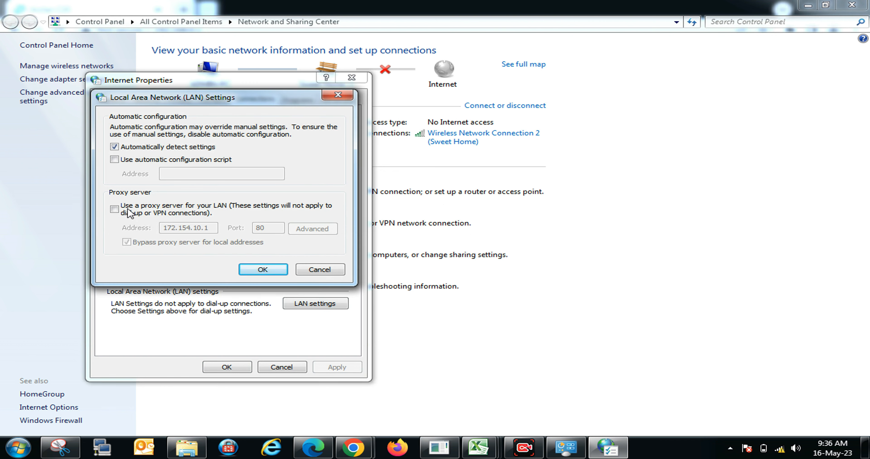
{"action": "left_click", "coordinate": [115, 210]}
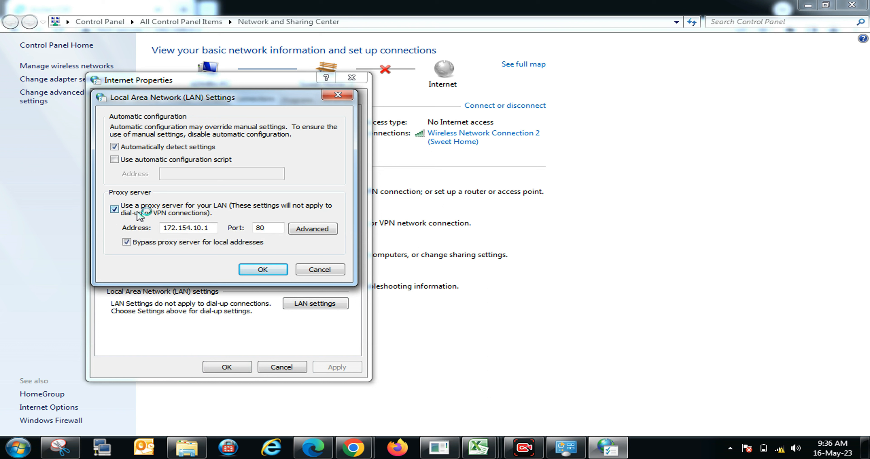
{"action": "left_click", "coordinate": [115, 210]}
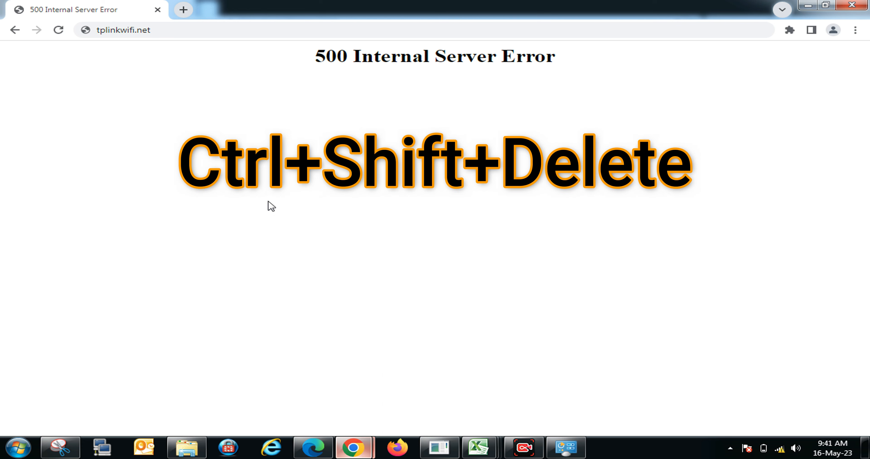
- Clear Chrome's browsing history, download history, cookies and other site data, and cached images and files for All time
{"action": "key", "text": "ctrl+shift+Delete"}
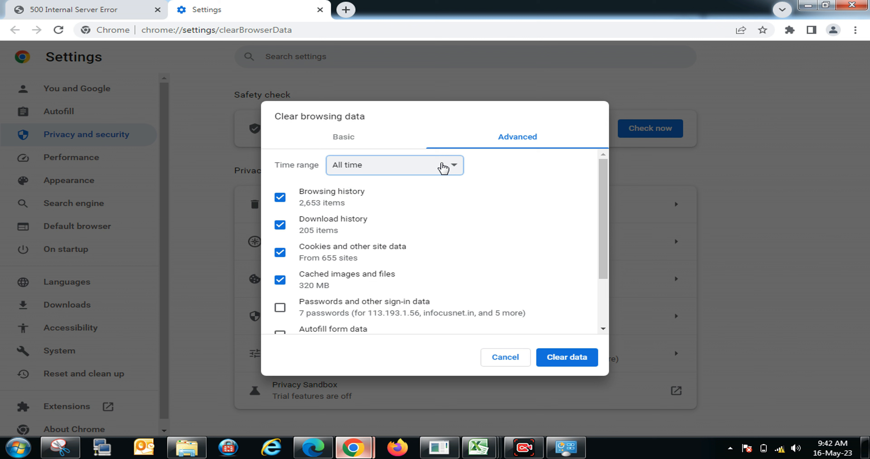
{"action": "left_click", "coordinate": [441, 164]}
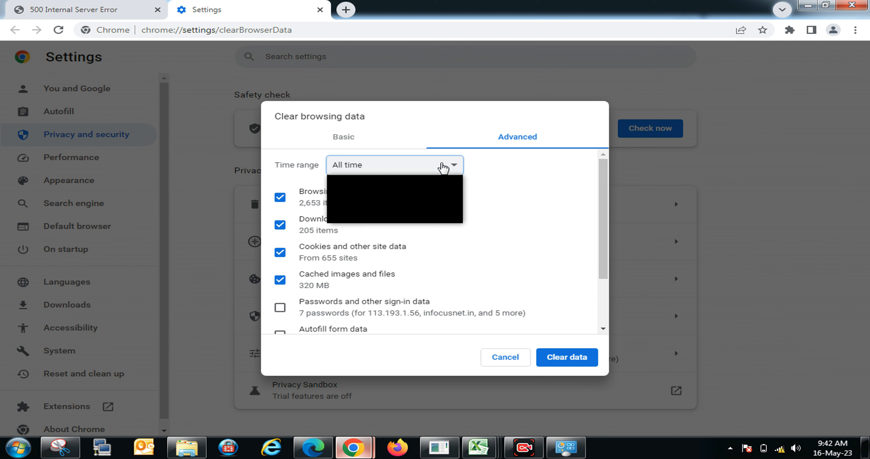
{"action": "left_click", "coordinate": [442, 163]}
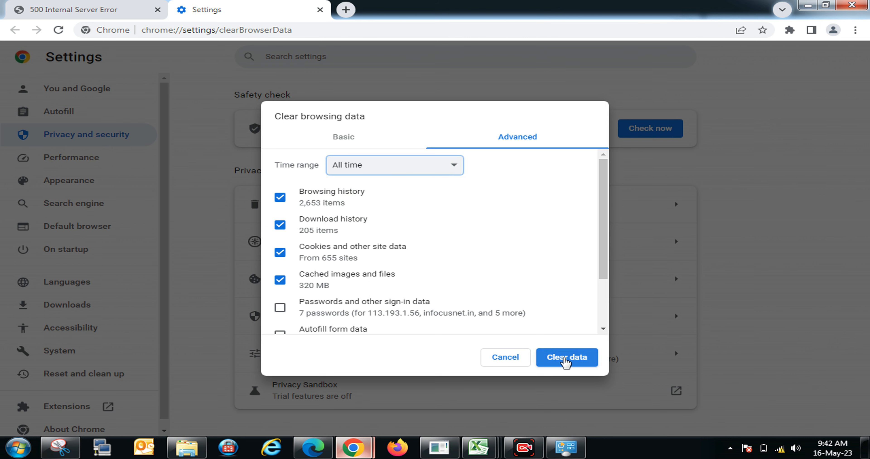
{"action": "left_click", "coordinate": [565, 359]}
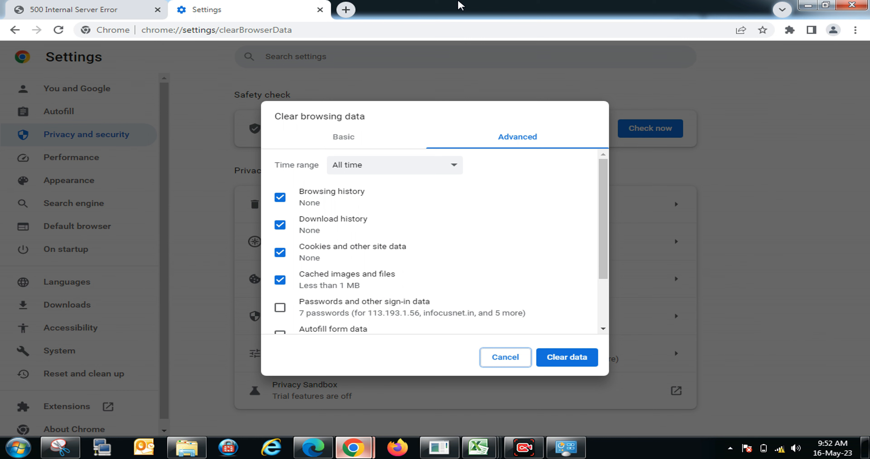
- Open the router login page at tplinkwifi.net in a new browser tab
{"action": "key", "text": "ctrl+t"}
{"action": "type", "text": "tplinkwifi.net"}
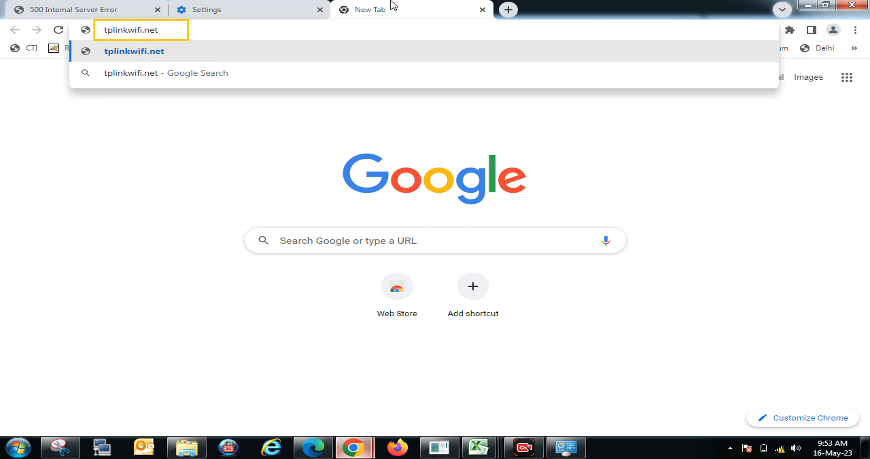
{"action": "key", "text": "Return"}
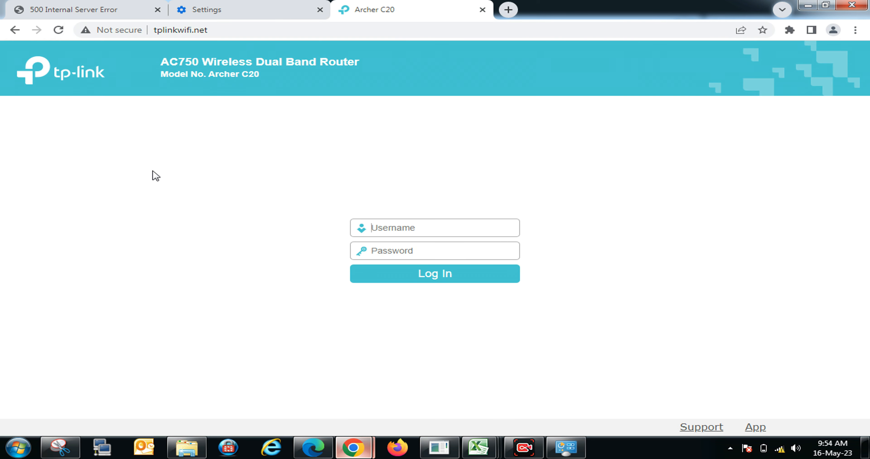